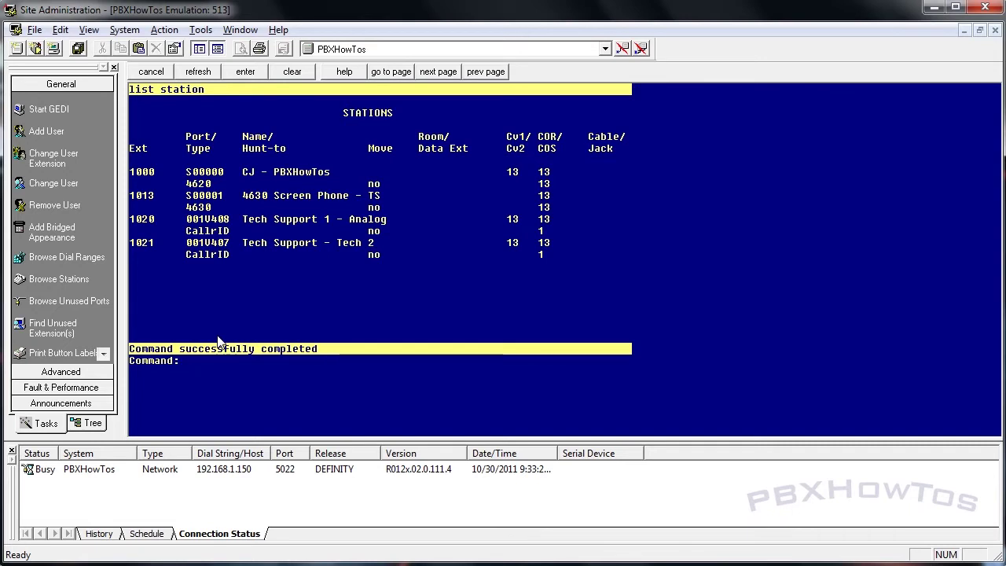
Display coverage path 13 to review its criteria and coverage points.
{"action": "type", "text": "display coverage path 13"}
{"action": "key", "text": "Return"}
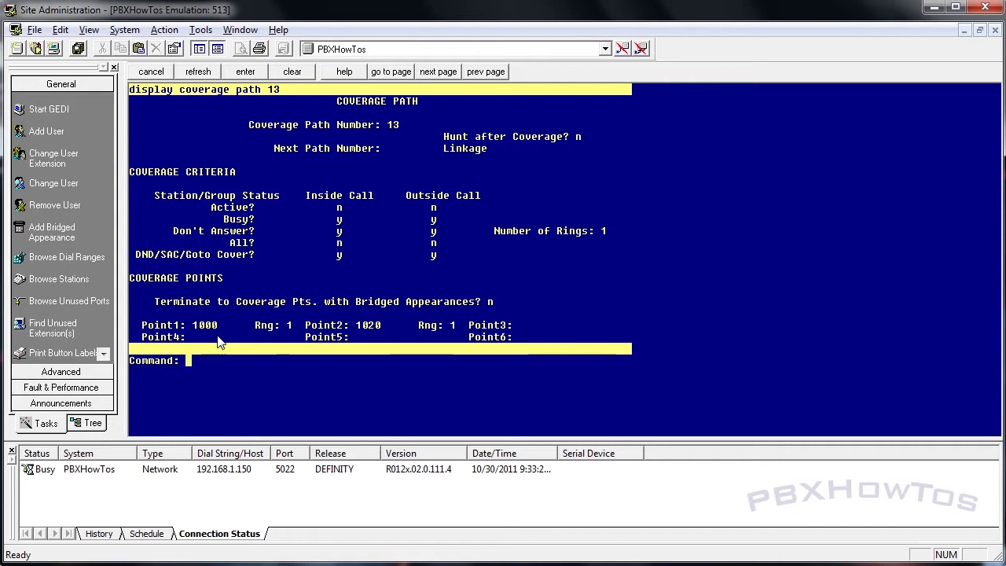
Add coverage answer group 13 with the group name "Tech Support TIER 2" and extension 1000 as its first member.
{"action": "type", "text": "add cov an 13"}
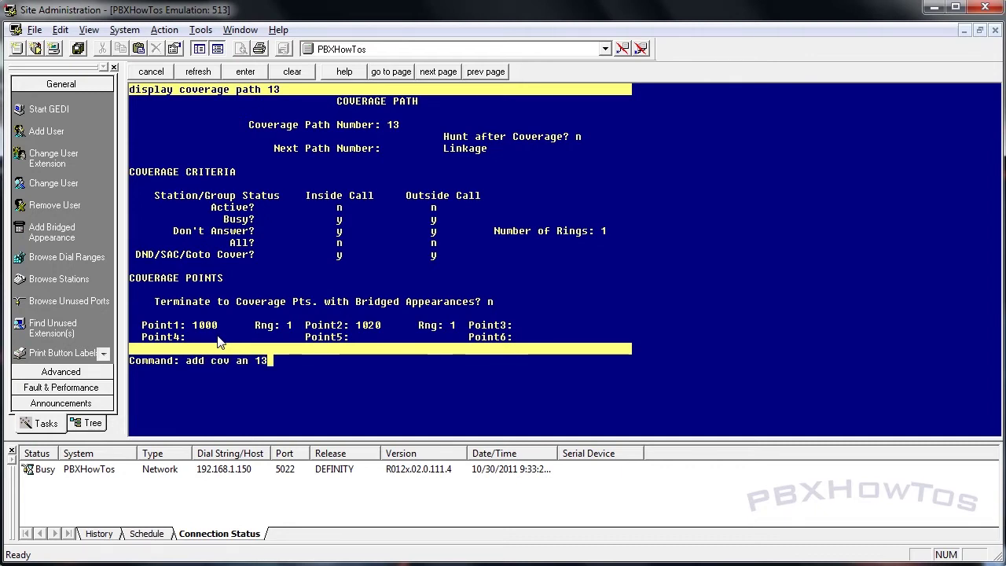
{"action": "key", "text": "Return"}
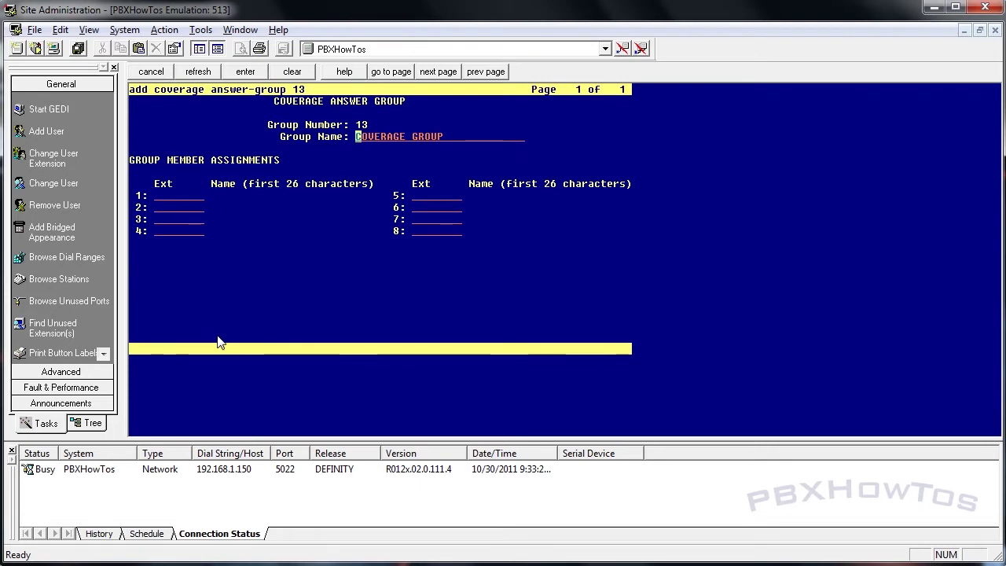
{"action": "type", "text": "Tech Su"}
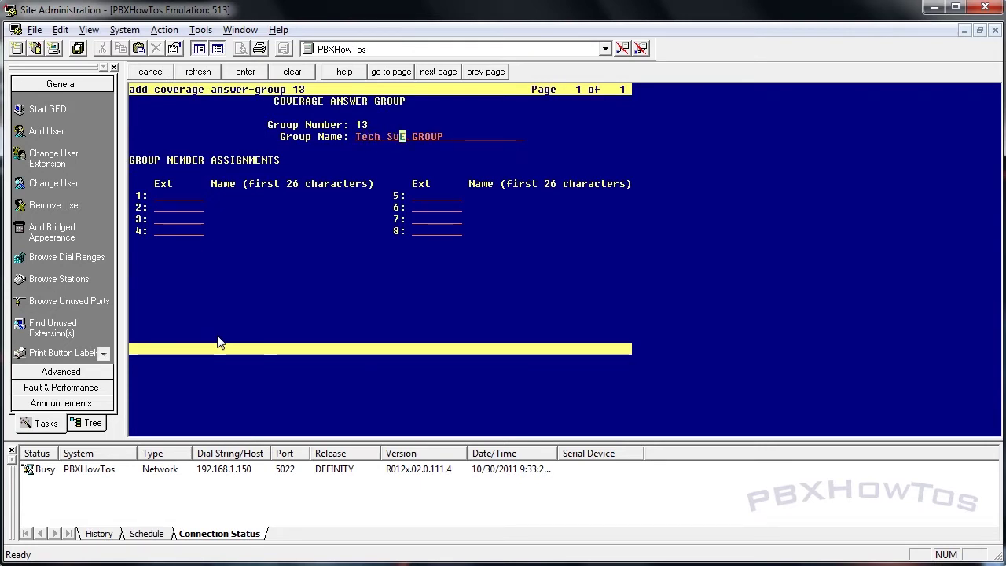
{"action": "type", "text": "pport TIER 2"}
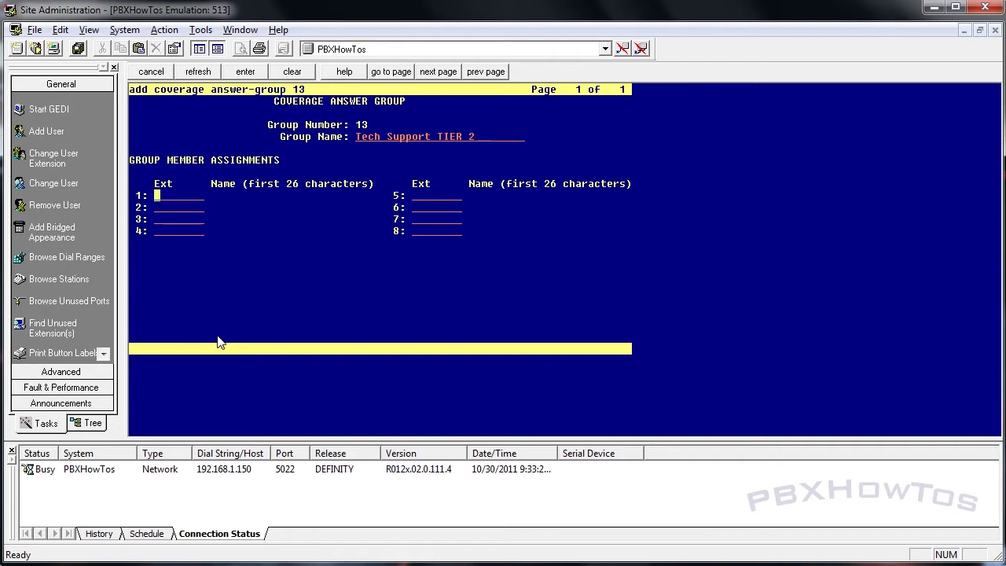
{"action": "key", "text": "Tab"}
{"action": "type", "text": "1000"}
{"action": "key", "text": "Tab"}
{"action": "type", "text": "1020"}
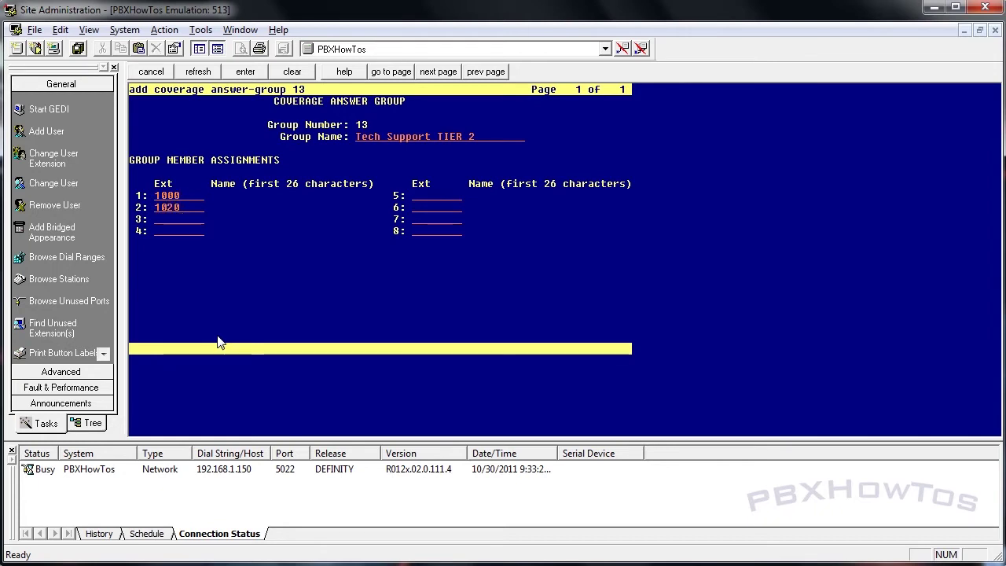
{"action": "key", "text": "Tab"}
{"action": "key", "text": "shift+Tab"}
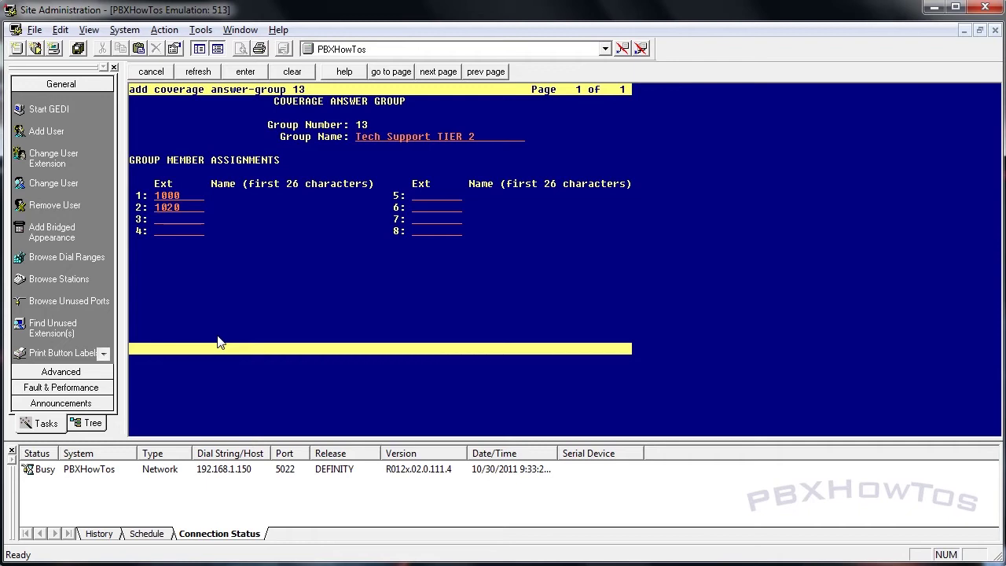
{"action": "key", "text": "F4"}
{"action": "key", "text": "Tab"}
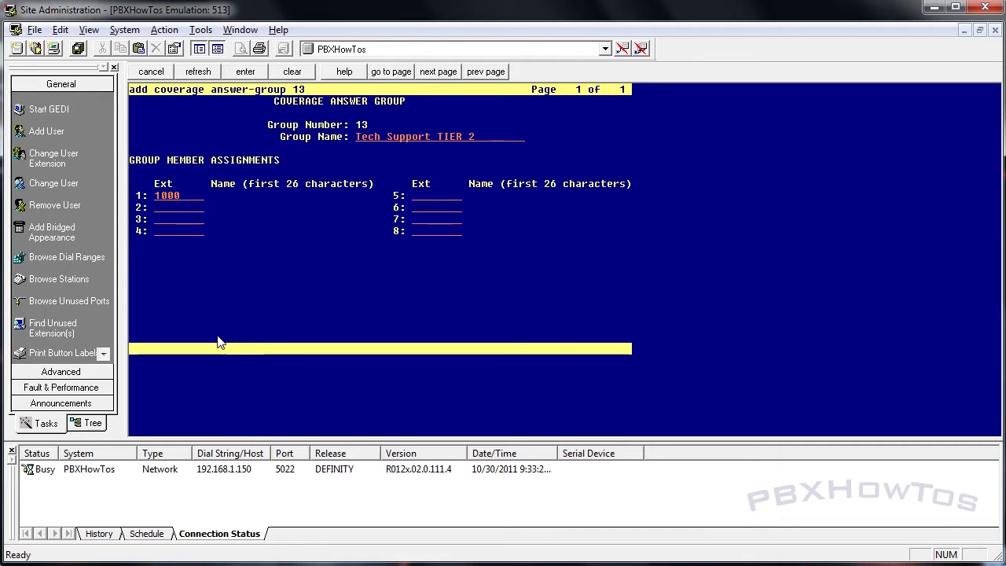
Submit the new coverage answer group 13 with extension 1000 as its only member.
{"action": "key", "text": "F3"}
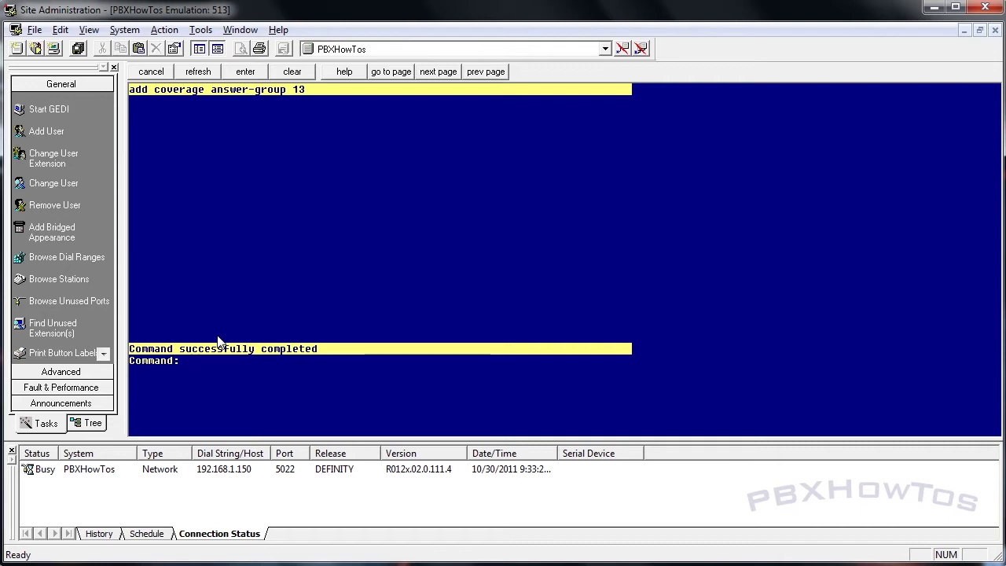
Change coverage path 13 so that Point1 is c13 with Rng 2, and submit the form.
{"action": "type", "text": "ch cov p 13"}
{"action": "key", "text": "Return"}
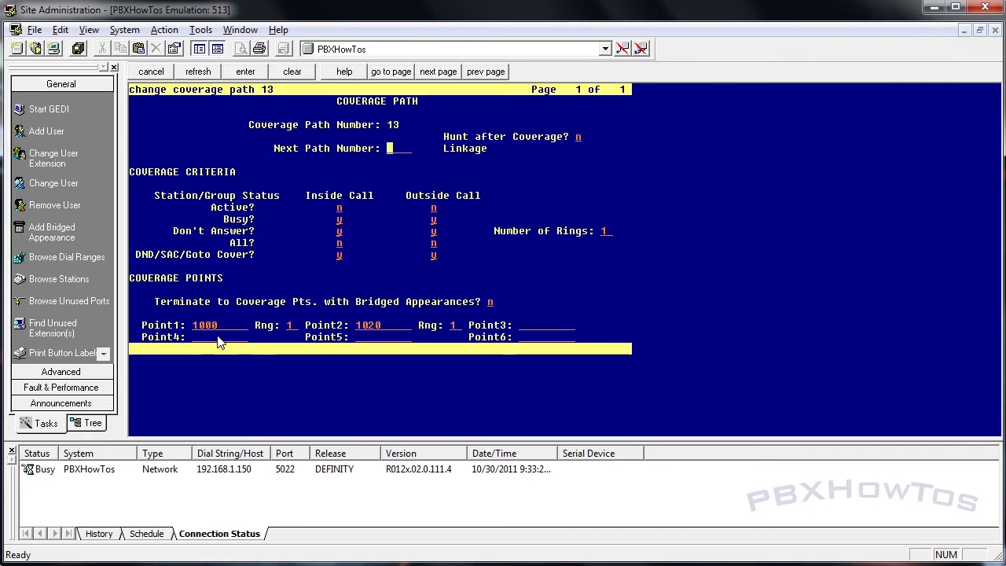
{"action": "key", "text": "Down"}
{"action": "key", "text": "Down"}
{"action": "key", "text": "Down"}
{"action": "key", "text": "Down"}
{"action": "key", "text": "Down"}
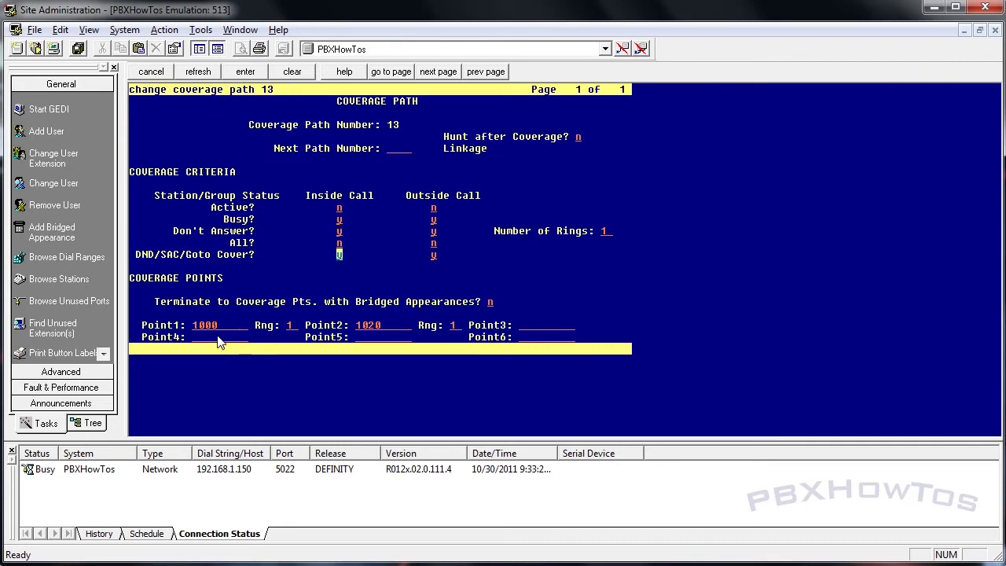
{"action": "key", "text": "Down"}
{"action": "key", "text": "Down"}
{"action": "type", "text": "c13"}
{"action": "key", "text": "Tab"}
{"action": "type", "text": "2"}
{"action": "key", "text": "Tab"}
{"action": "key", "text": "Right"}
{"action": "key", "text": "Right"}
{"action": "key", "text": "Right"}
{"action": "key", "text": "Tab"}
{"action": "key", "text": "Return"}
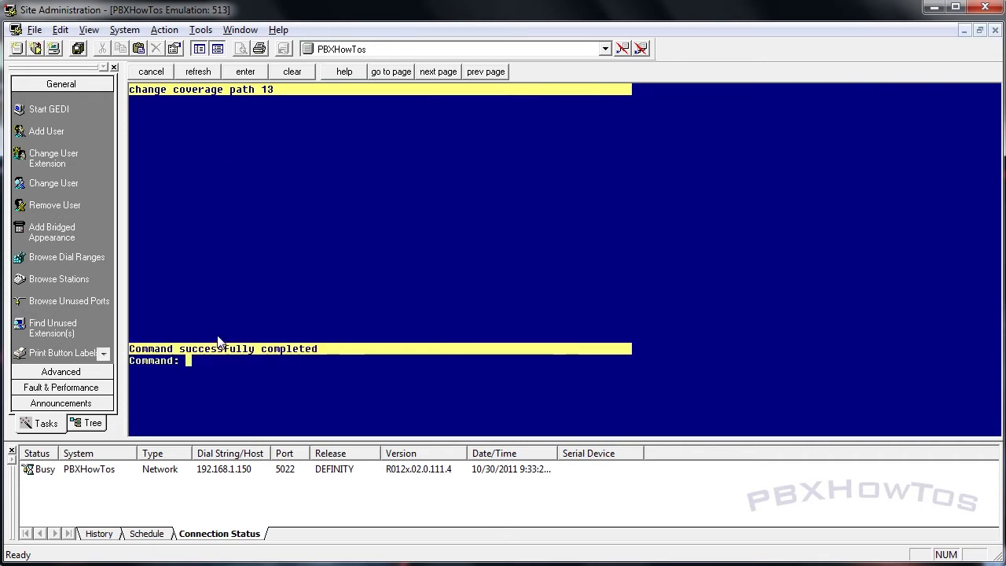
Display coverage answer group 13 to check its name and member assignments.
{"action": "type", "text": "disp cov na 13"}
{"action": "key", "text": "Return"}
{"action": "type", "text": "an 1"}
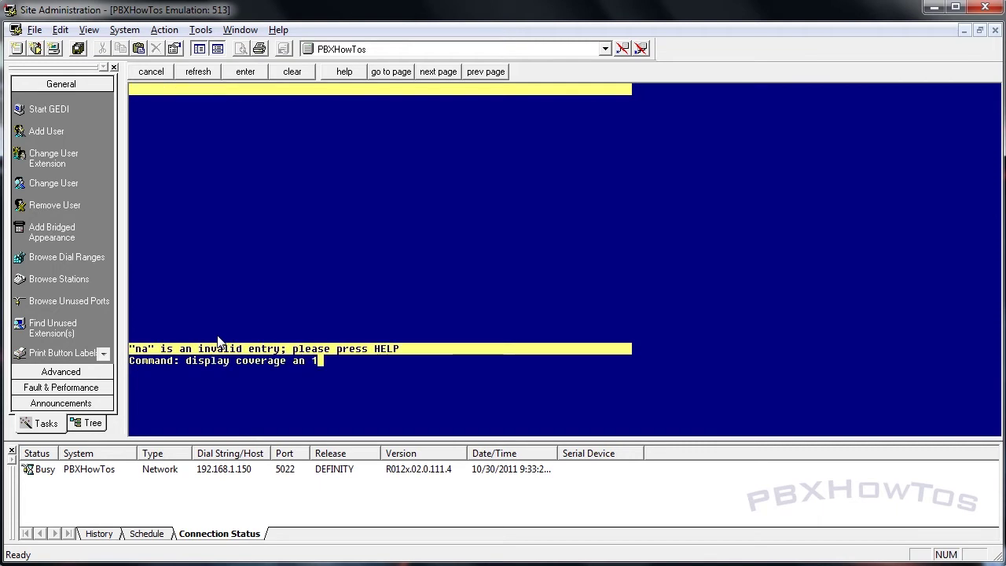
{"action": "type", "text": "3"}
{"action": "key", "text": "Return"}
Open the change form of coverage path 13 to review its coverage points, and cancel out of it.
{"action": "type", "text": "ch co"}
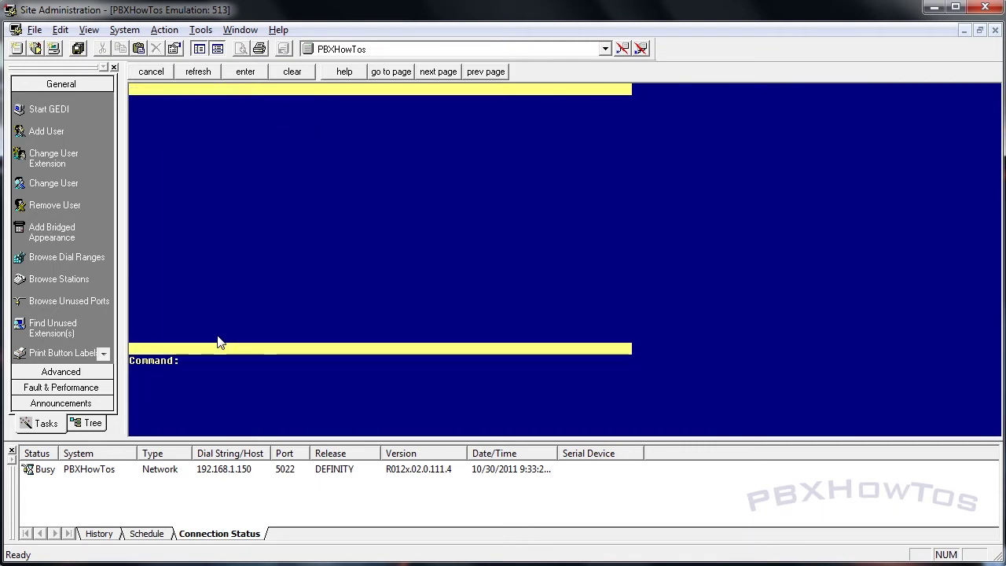
{"action": "type", "text": "v p 13"}
{"action": "key", "text": "Return"}
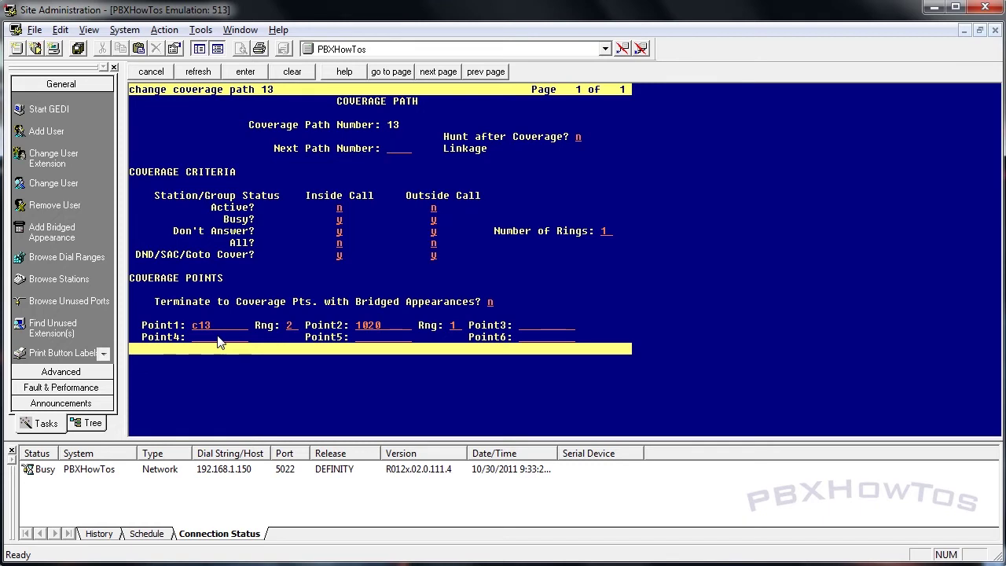
{"action": "key", "text": "F1"}
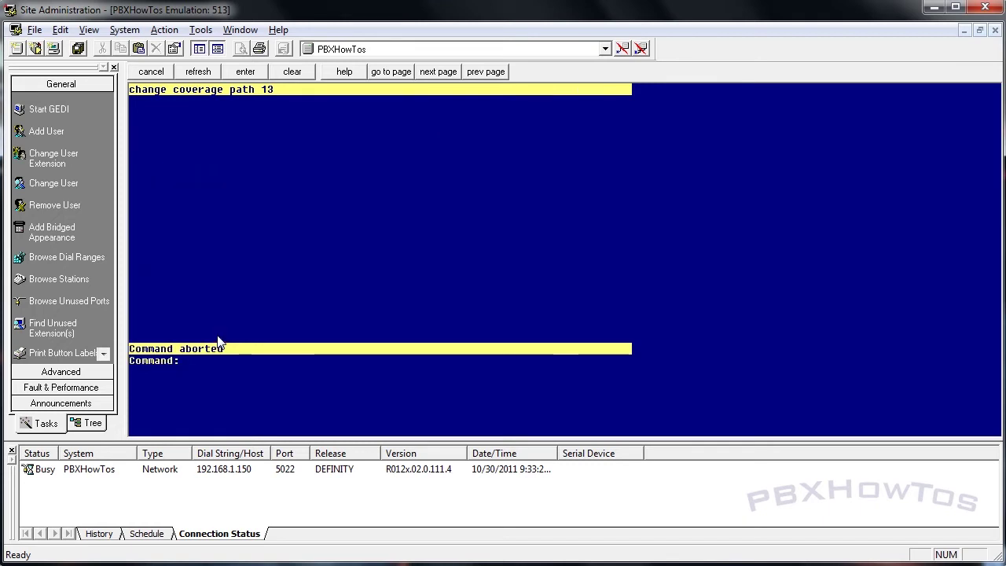
Trace station 1013 during a test call, view the second page of the trace, and end the trace.
{"action": "type", "text": "list trac"}
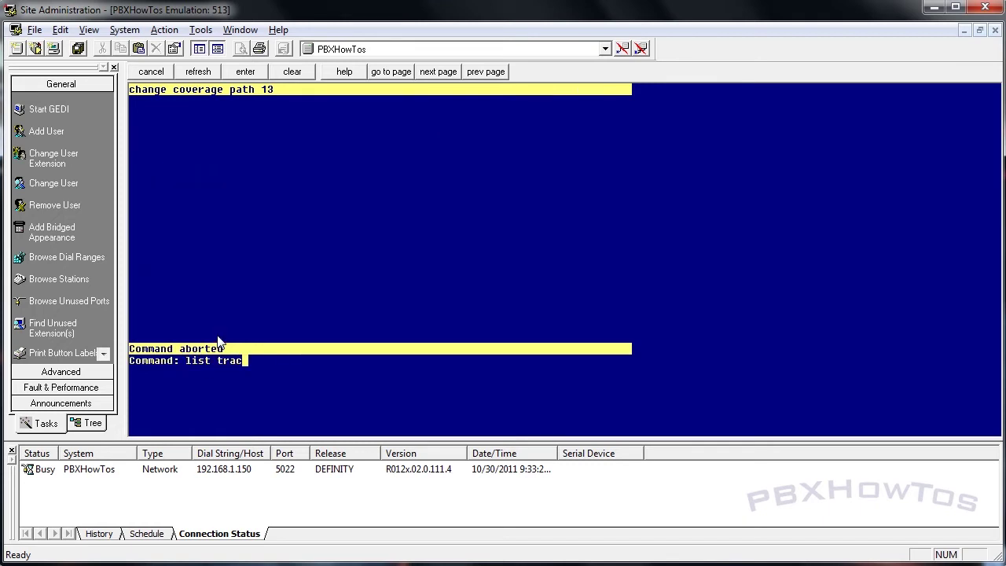
{"action": "type", "text": "e station 1013"}
{"action": "key", "text": "Return"}
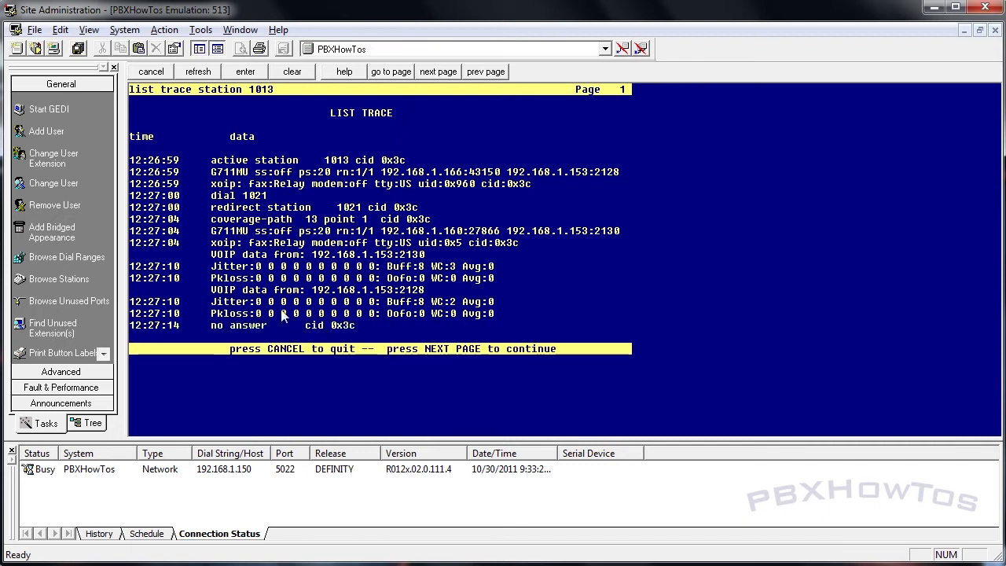
{"action": "left_click", "coordinate": [438, 72]}
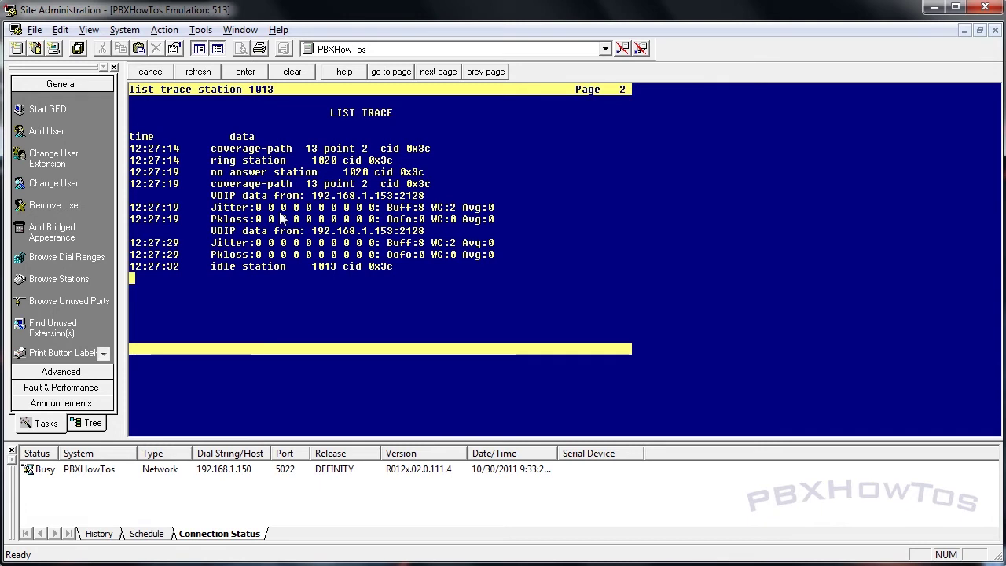
{"action": "key", "text": "Escape"}
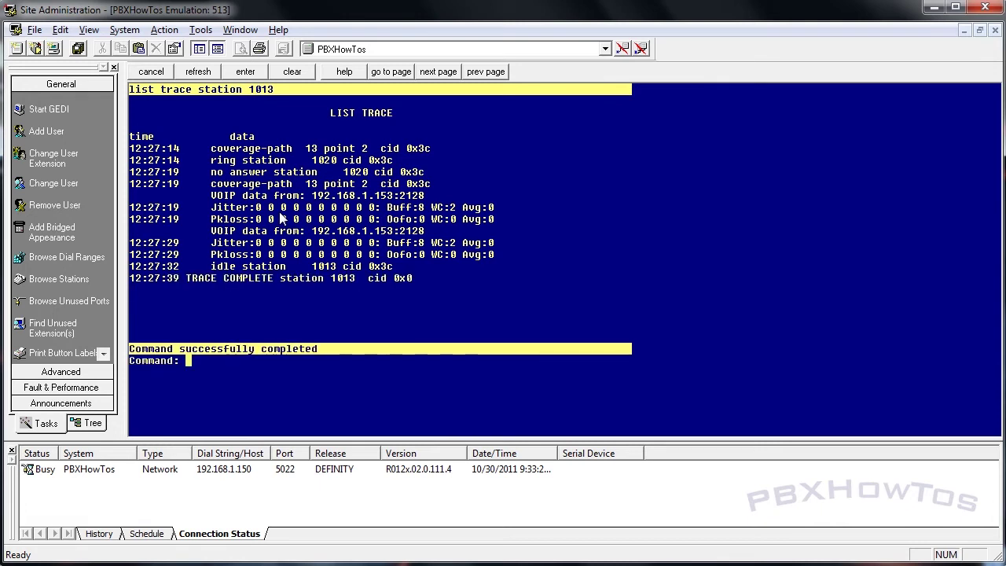
Change coverage answer group 13 by adding extension 1020 as its second member, and submit the form.
{"action": "type", "text": "ch cov an 13"}
{"action": "key", "text": "Return"}
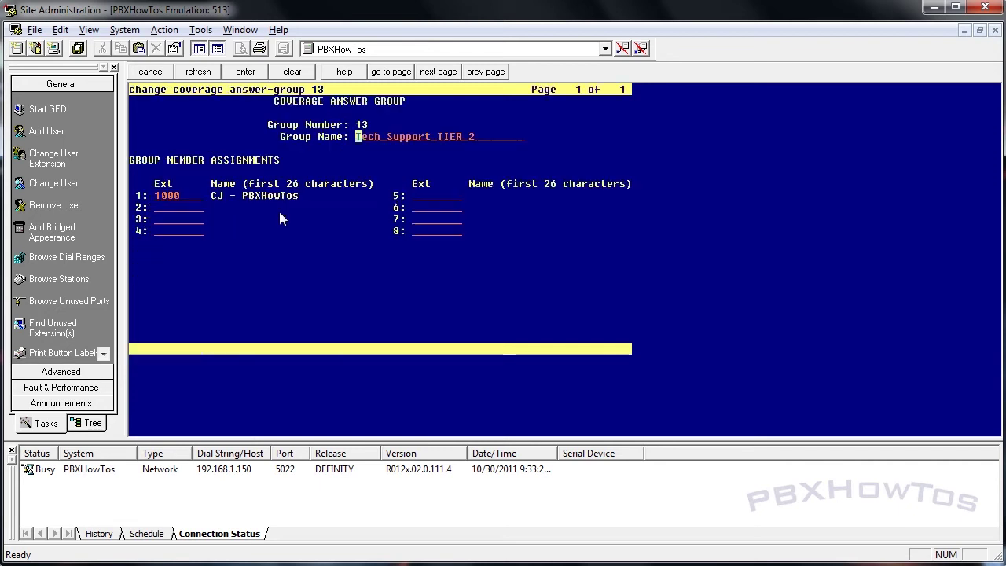
{"action": "key", "text": "Tab"}
{"action": "key", "text": "Tab"}
{"action": "type", "text": "1020"}
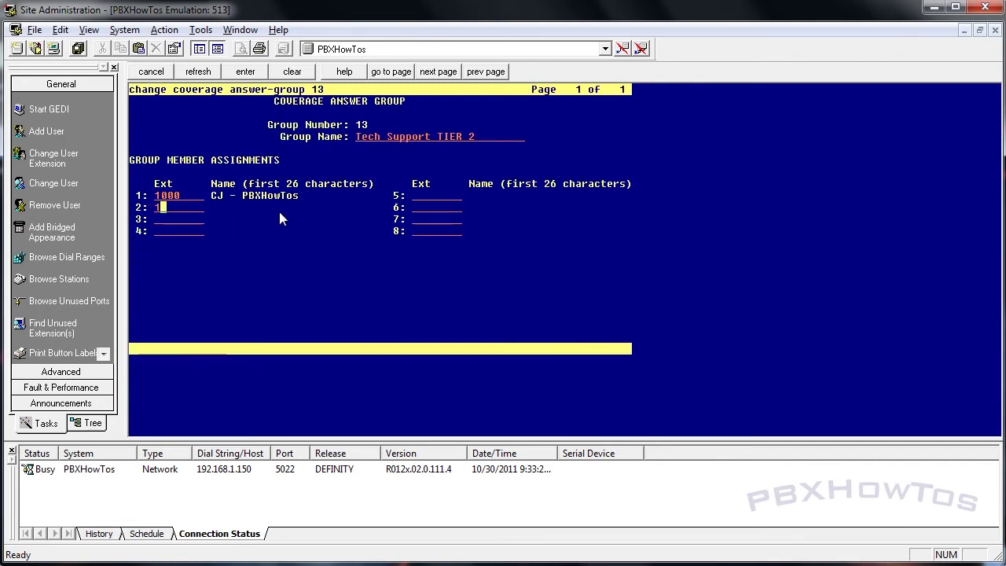
{"action": "key", "text": "Tab"}
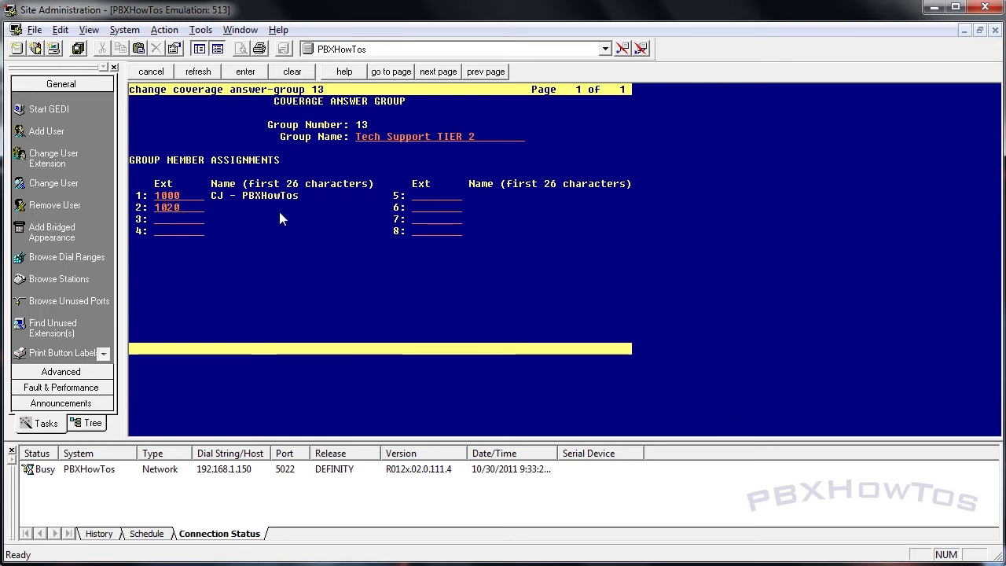
{"action": "key", "text": "Return"}
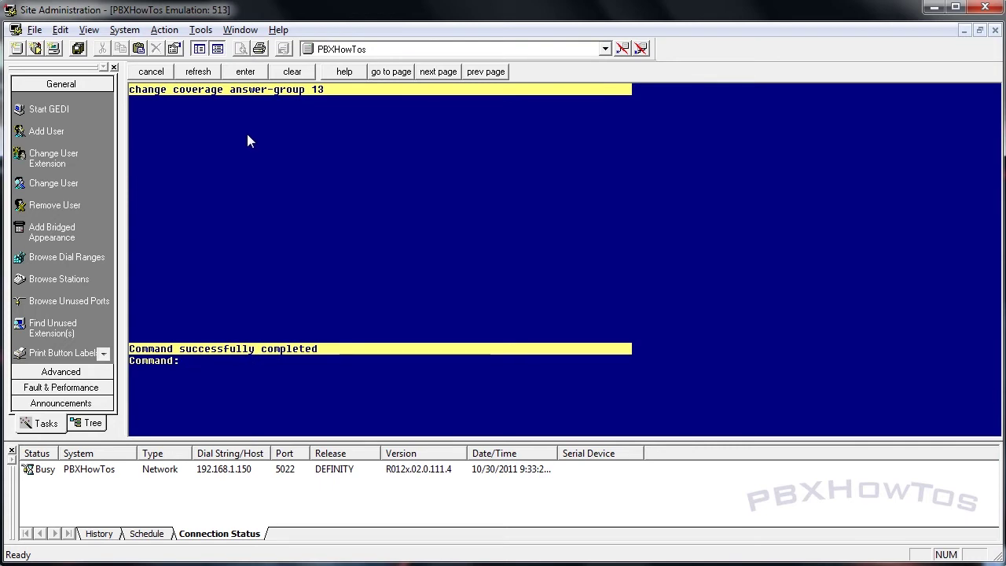
Display coverage answer group 13 to review its member assignments, and close the display.
{"action": "type", "text": "disp cov an"}
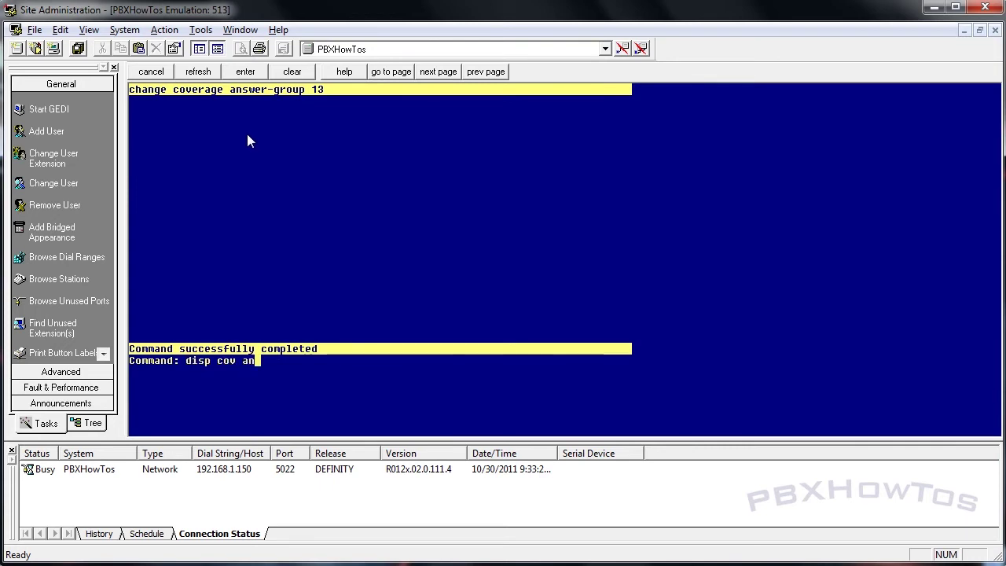
{"action": "type", "text": " 13"}
{"action": "key", "text": "Return"}
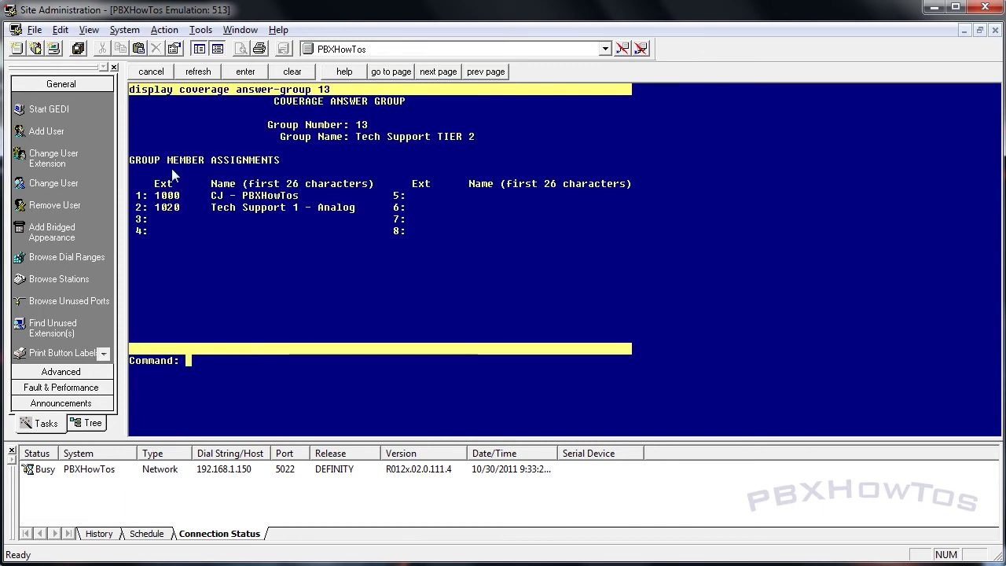
{"action": "left_click", "coordinate": [149, 73]}
Display coverage path 13 to review its coverage points, and close the display.
{"action": "type", "text": "disp cov p 13"}
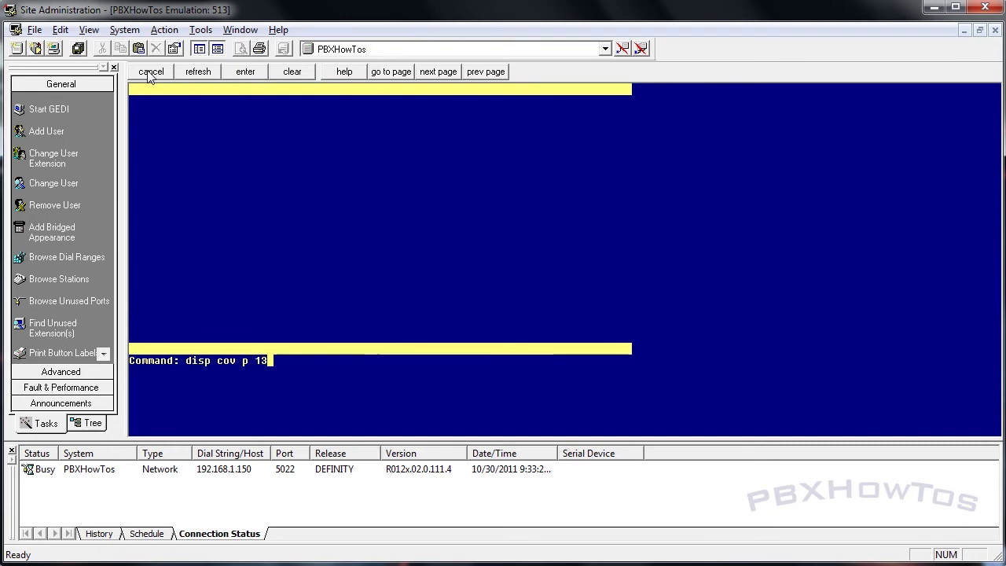
{"action": "key", "text": "Return"}
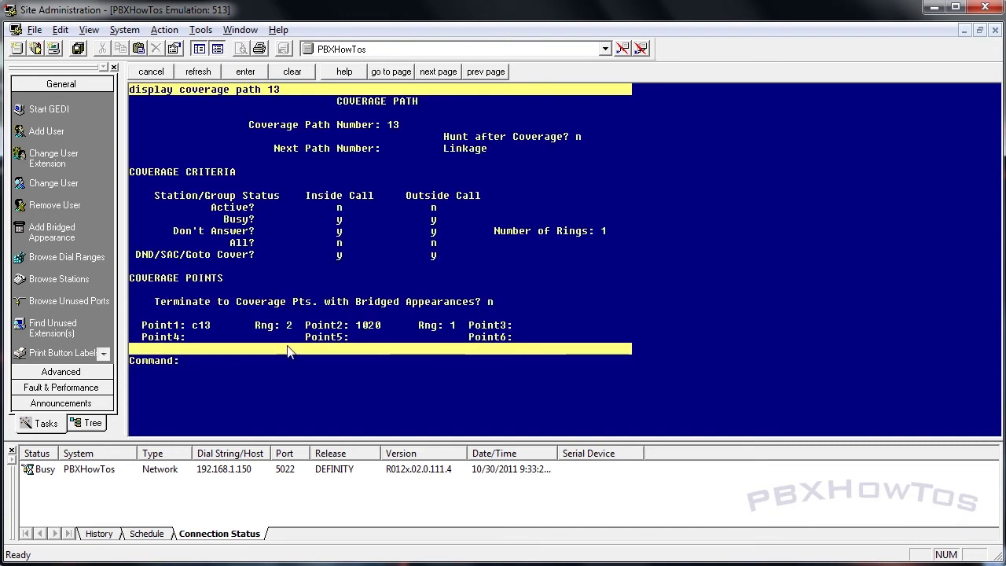
{"action": "left_click", "coordinate": [150, 72]}
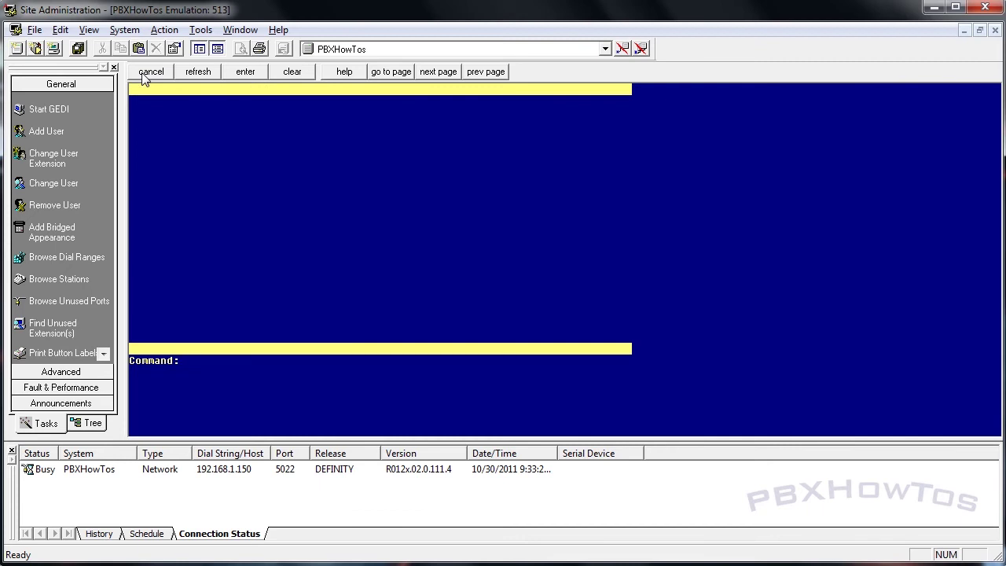
{"action": "type", "text": "list cov an"}
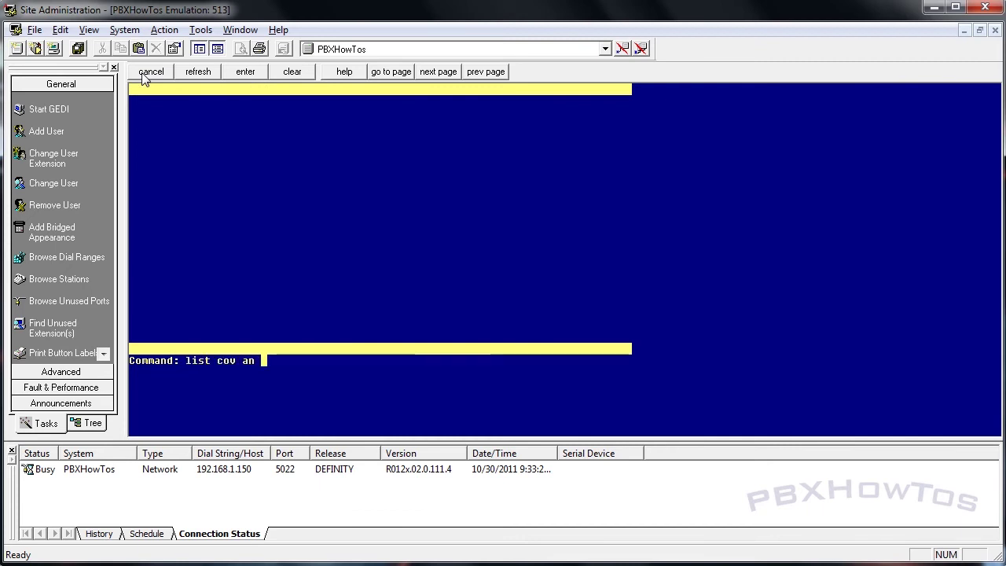
{"action": "key", "text": "BackSpace"}
{"action": "key", "text": "BackSpace"}
{"action": "key", "text": "BackSpace"}
{"action": "key", "text": "BackSpace"}
{"action": "key", "text": "BackSpace"}
{"action": "key", "text": "BackSpace"}
{"action": "key", "text": "BackSpace"}
{"action": "key", "text": "BackSpace"}
{"action": "key", "text": "BackSpace"}
{"action": "key", "text": "BackSpace"}
{"action": "key", "text": "BackSpace"}
{"action": "key", "text": "BackSpace"}
Run another trace on station 1013 during a test call, view its second page, and stop the trace.
{"action": "type", "text": "list trace sta 1013"}
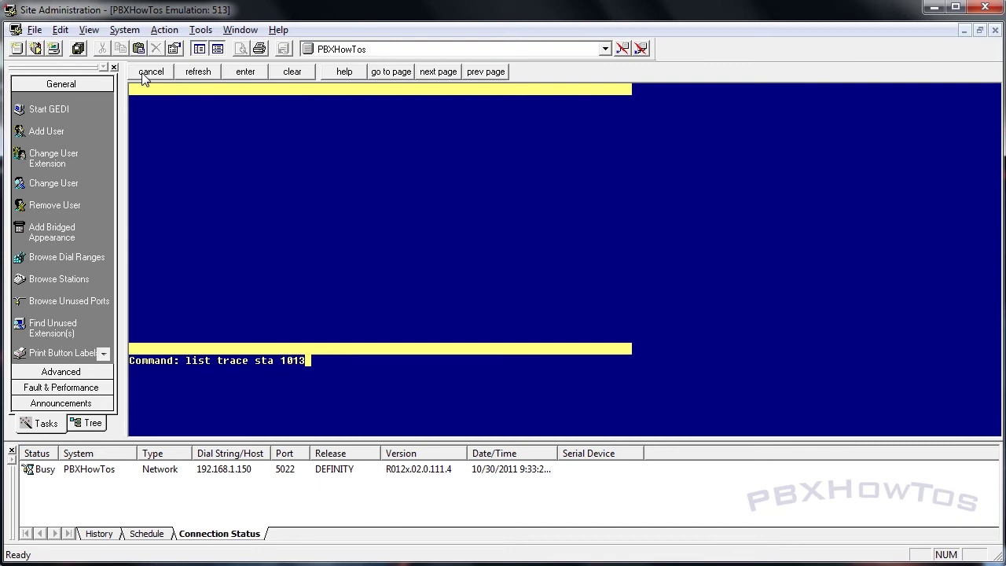
{"action": "key", "text": "Return"}
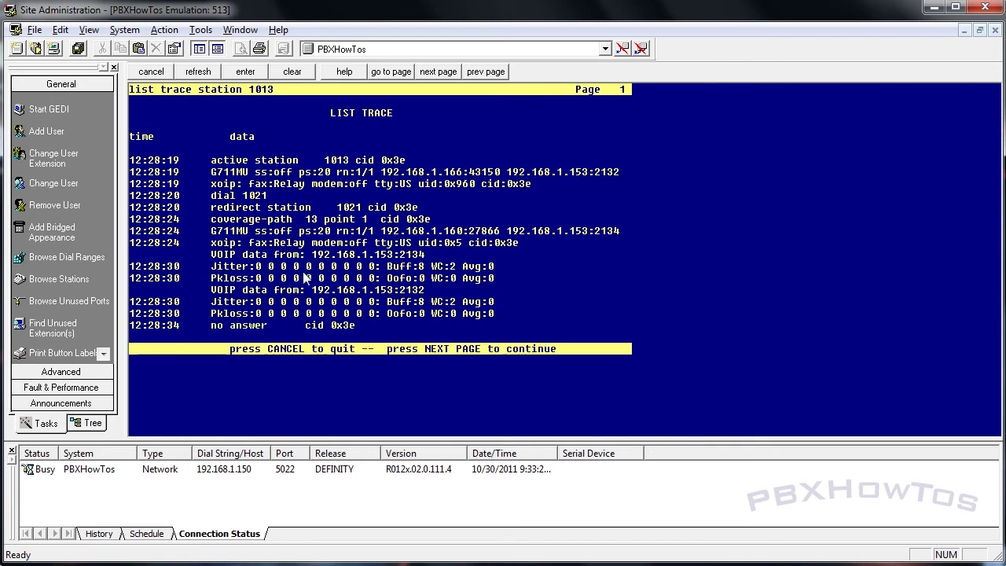
{"action": "left_click", "coordinate": [429, 74]}
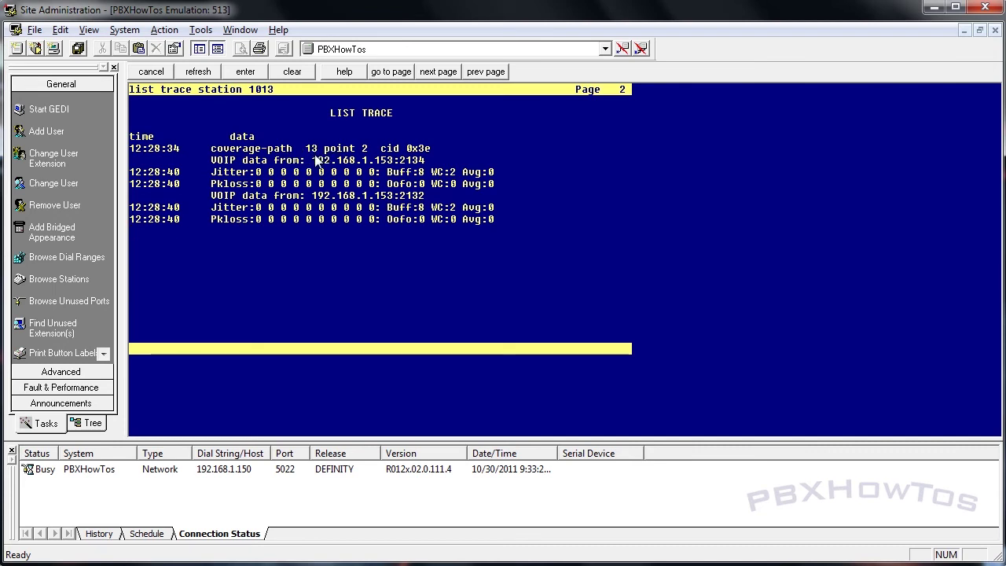
{"action": "left_click", "coordinate": [168, 72]}
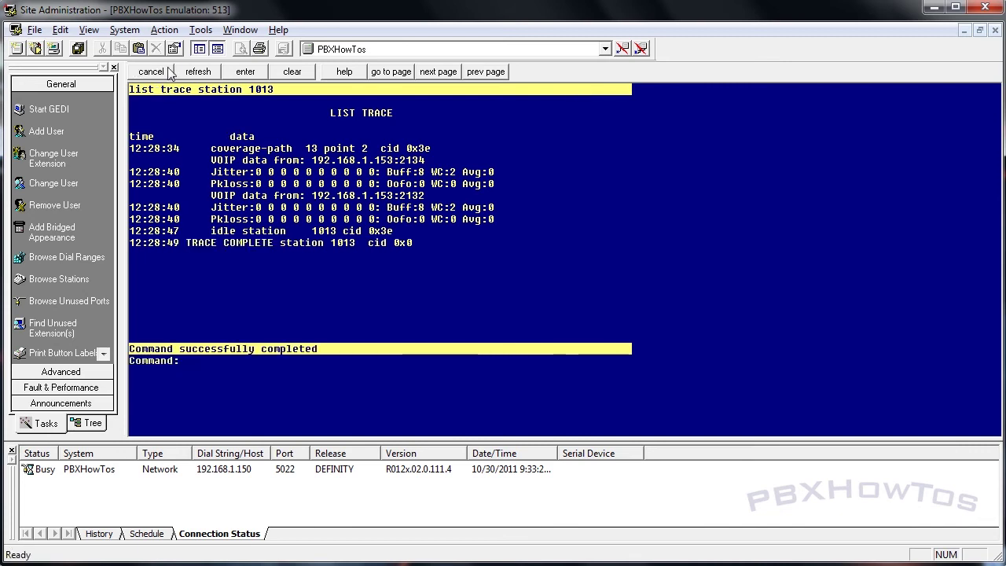
Review the coverage points of coverage path 13 in its change form, and cancel without changing anything.
{"action": "type", "text": "ch cov p 13"}
{"action": "key", "text": "Return"}
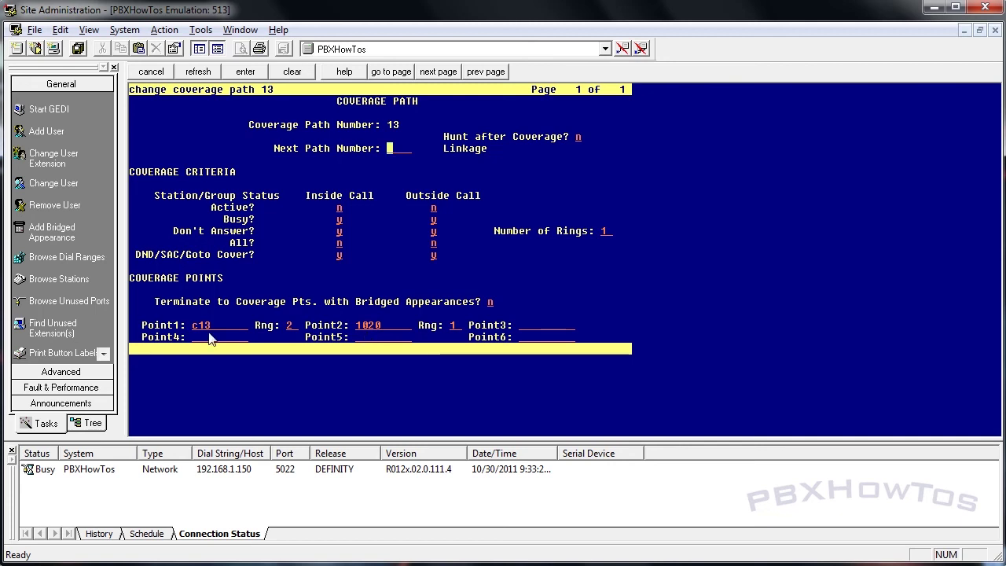
{"action": "key", "text": "F1"}
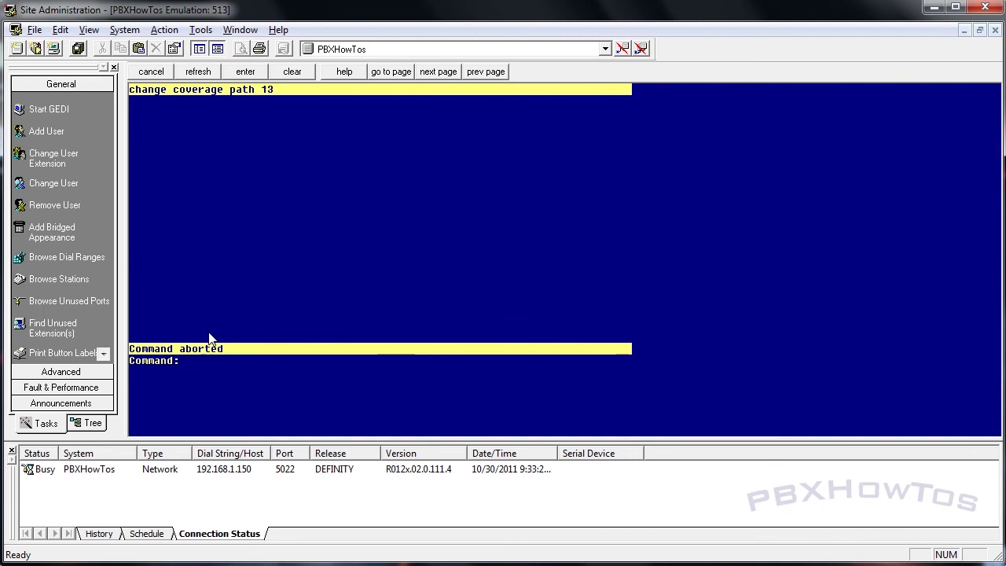
Display coverage answer group 13 to examine its assigned members.
{"action": "type", "text": "disp cov an 13"}
{"action": "key", "text": "Return"}
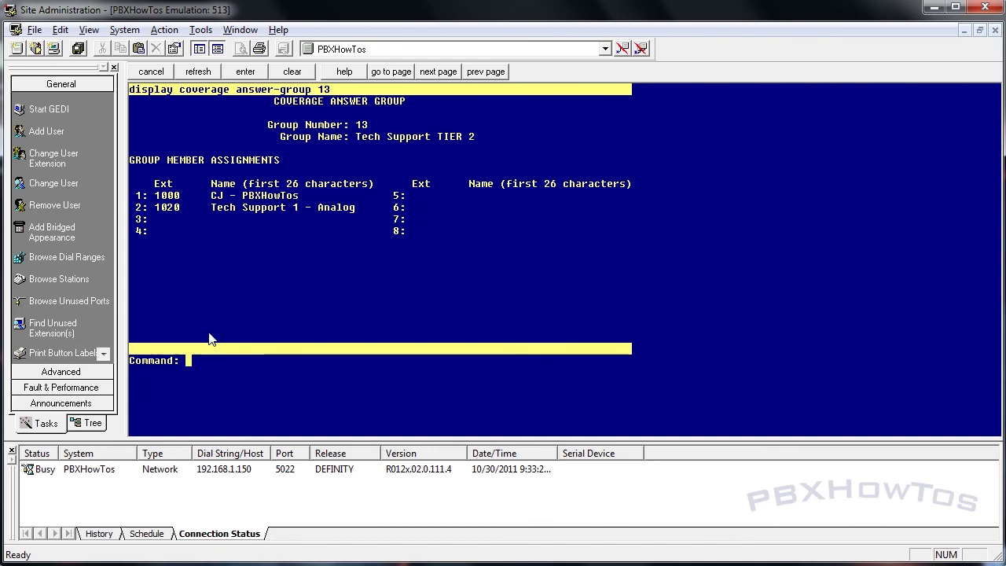